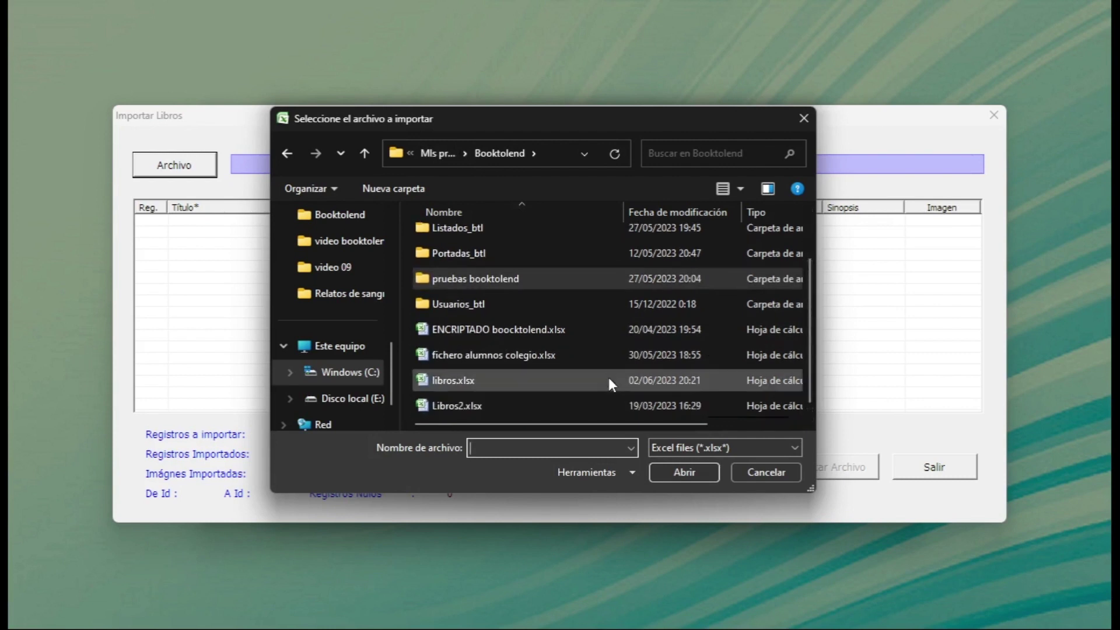
Choose libros.xlsx in the Booktolend folder as the file to import
{"action": "left_click", "coordinate": [608, 379]}
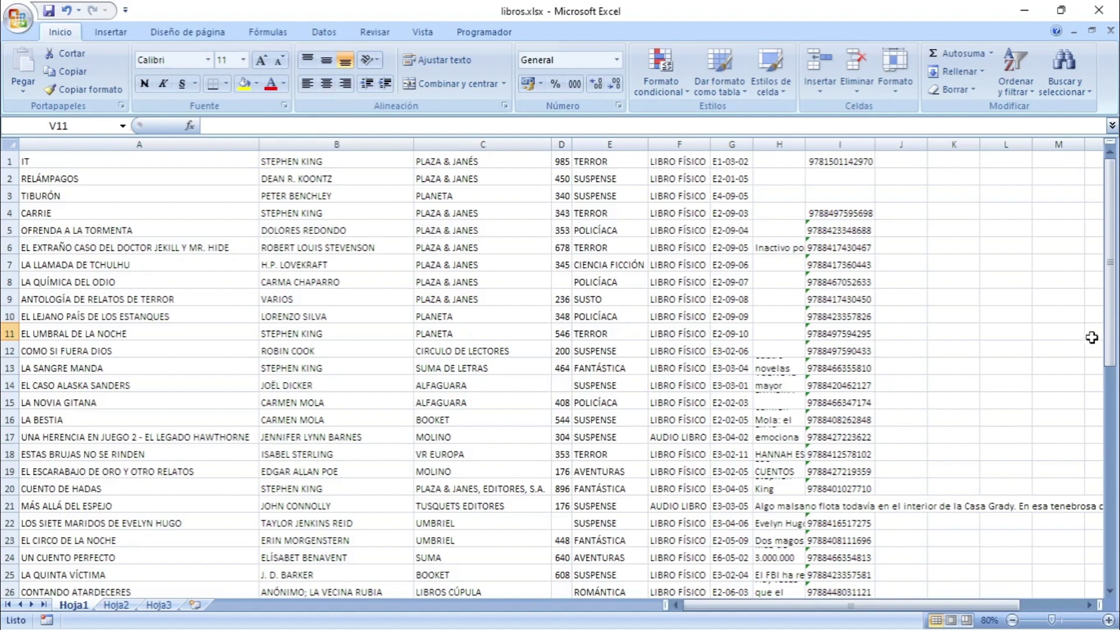
Examine the book rows of libros.xlsx in Excel from first to last, checking for missing authors, page counts, synopses and image codes
{"action": "left_click_drag", "start_coordinate": [1113, 333], "coordinate": [1117, 560]}
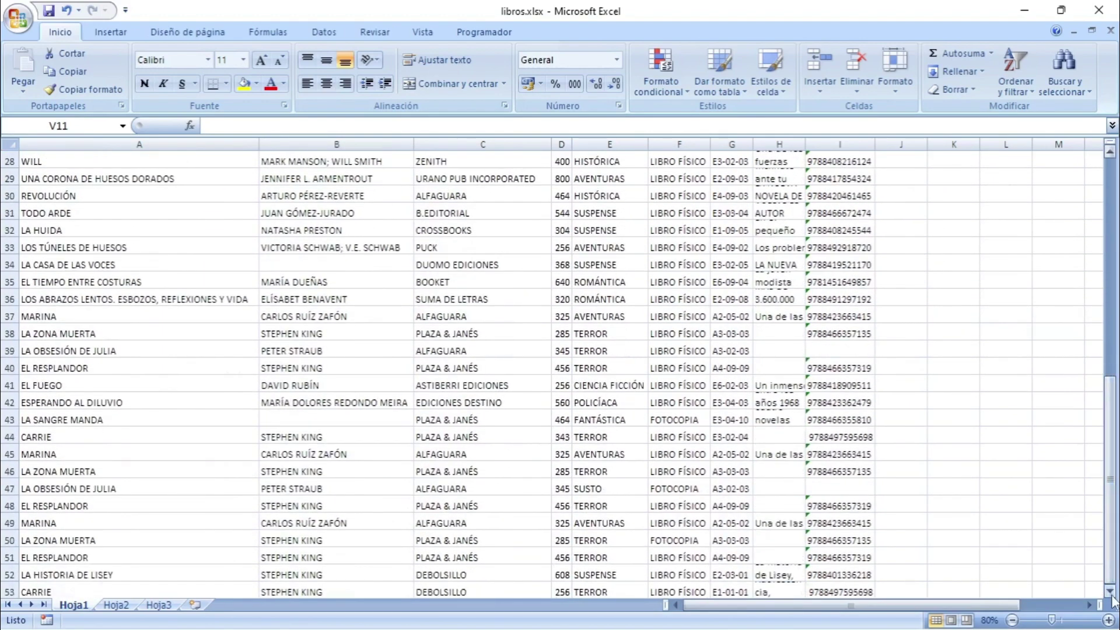
{"action": "left_click", "coordinate": [1110, 590]}
{"action": "left_click", "coordinate": [1111, 593]}
{"action": "left_click", "coordinate": [1111, 594]}
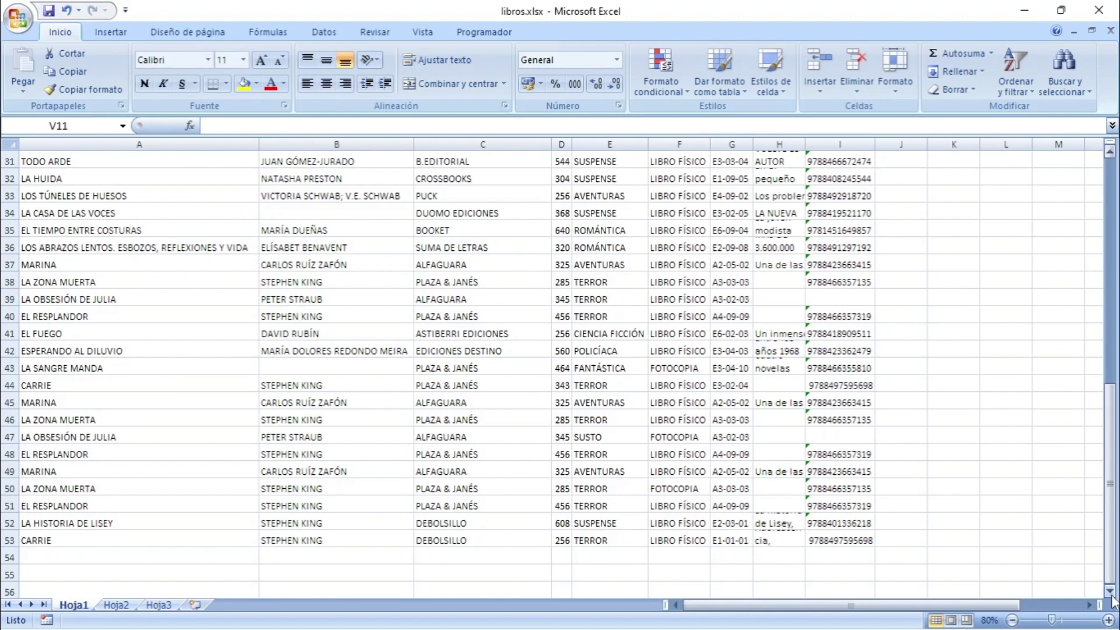
{"action": "scroll", "coordinate": [1112, 583], "scroll_direction": "up", "scroll_amount": 1}
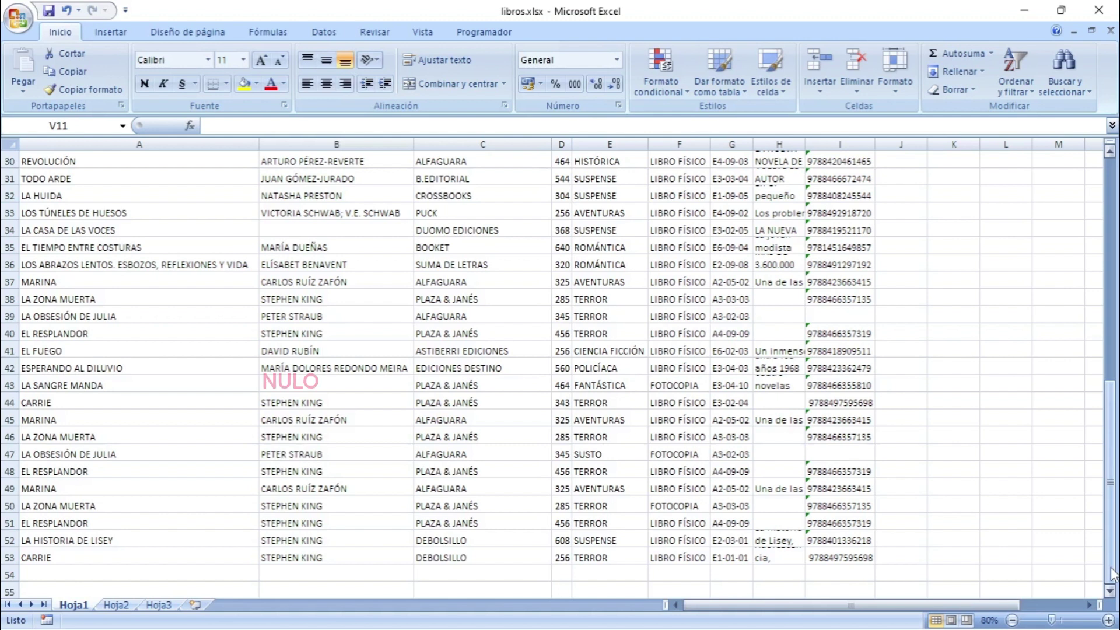
{"action": "left_click_drag", "start_coordinate": [1112, 575], "coordinate": [1109, 518]}
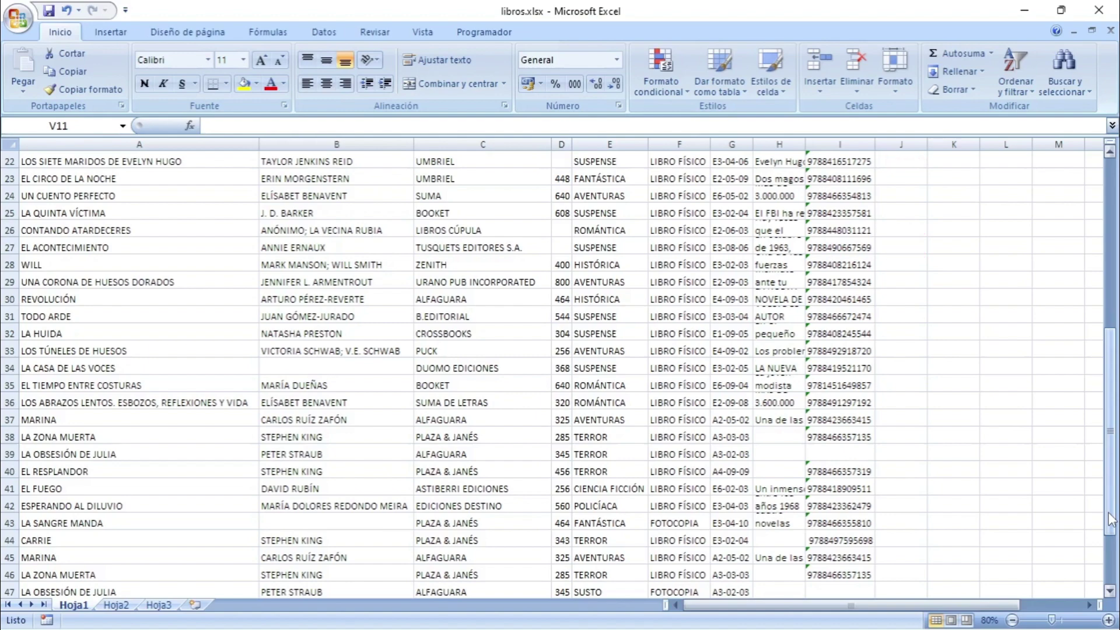
{"action": "left_click_drag", "start_coordinate": [1109, 519], "coordinate": [1100, 344]}
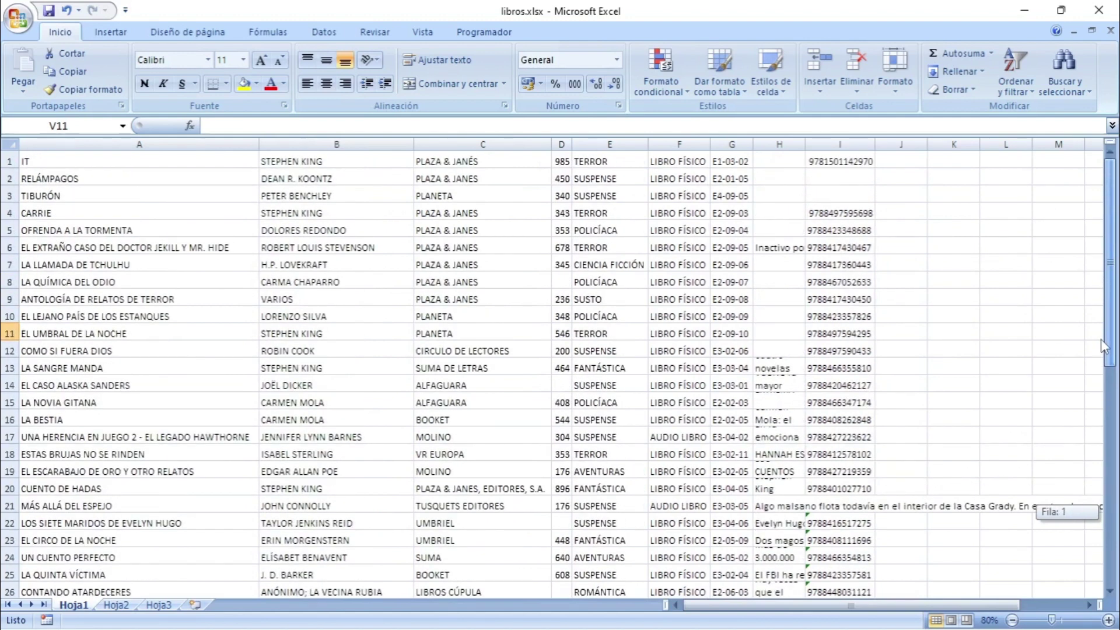
{"action": "left_click_drag", "start_coordinate": [1101, 345], "coordinate": [1114, 463]}
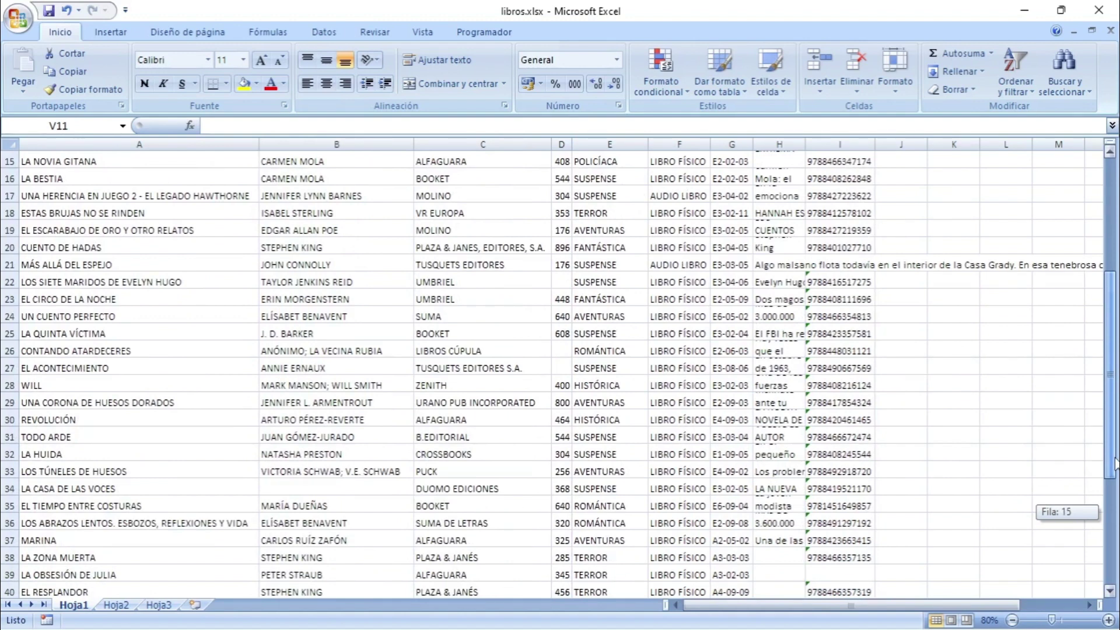
{"action": "left_click_drag", "start_coordinate": [1114, 463], "coordinate": [1114, 464]}
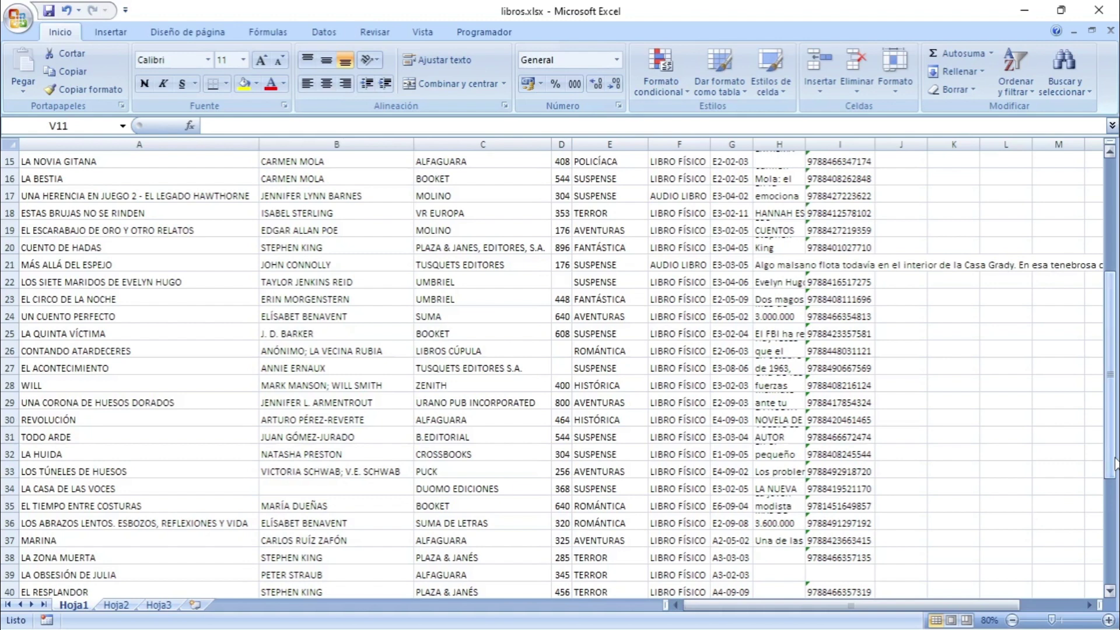
{"action": "left_click_drag", "start_coordinate": [1114, 464], "coordinate": [1115, 505]}
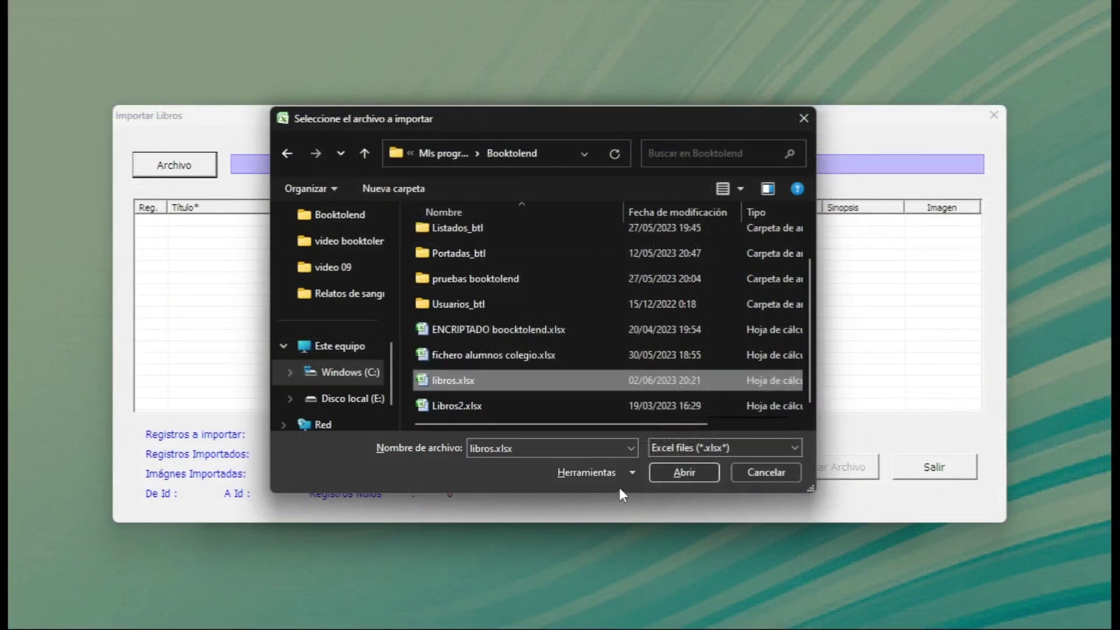
Load the chosen libros.xlsx into the Importar Libros window and import its book records, accepting the confirmations
{"action": "left_click", "coordinate": [670, 472]}
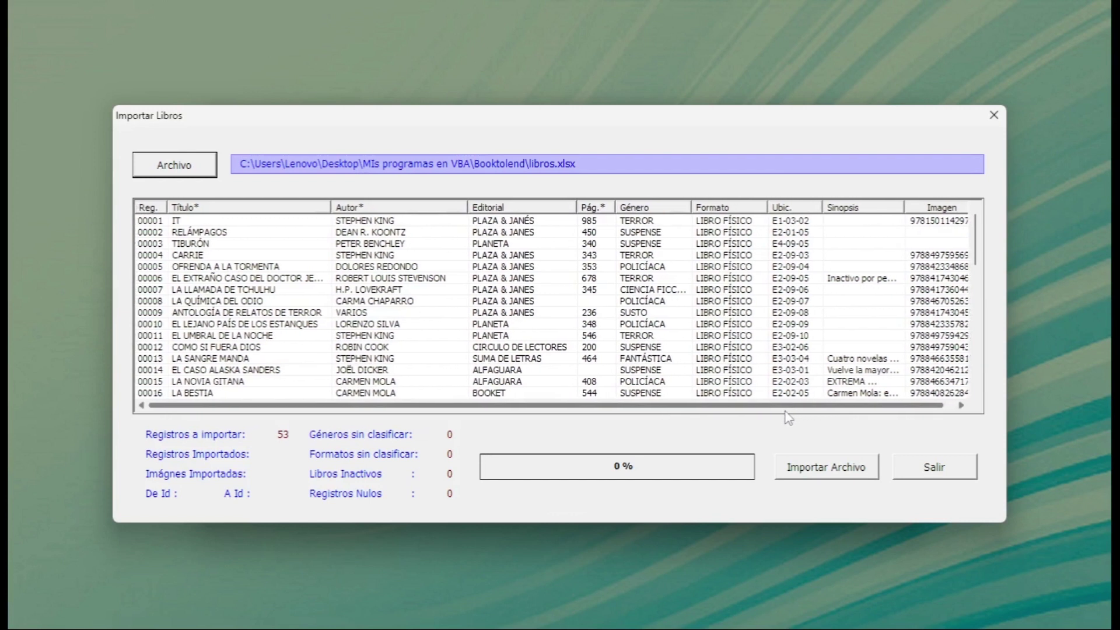
{"action": "mouse_move", "coordinate": [977, 256]}
{"action": "left_mouse_down"}
{"action": "mouse_move", "coordinate": [980, 385]}
{"action": "mouse_move", "coordinate": [974, 240]}
{"action": "left_mouse_up"}
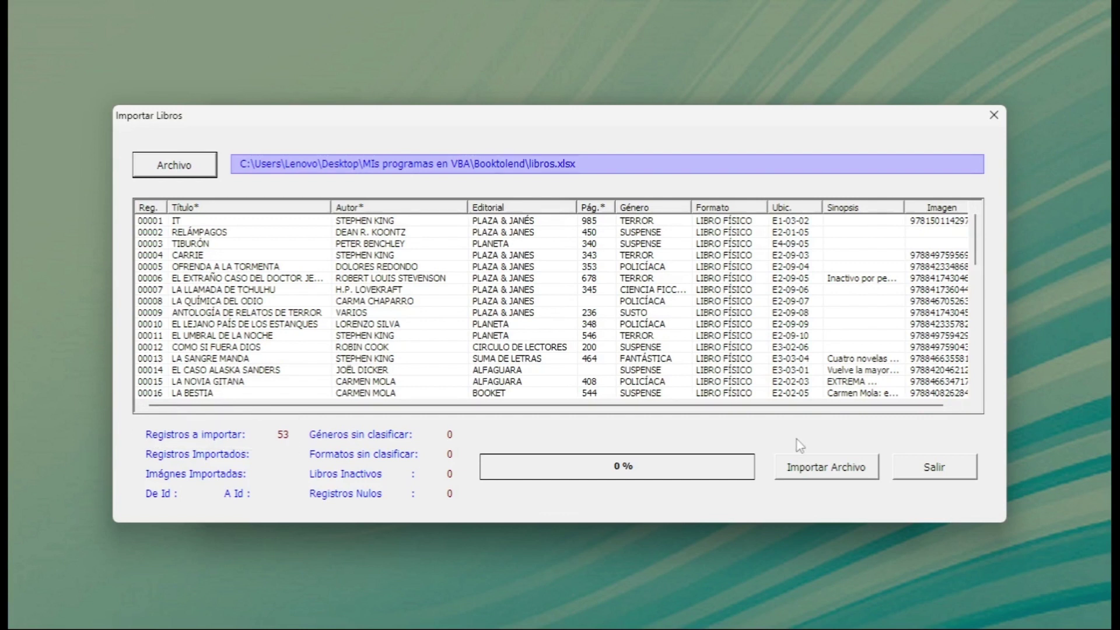
{"action": "left_click", "coordinate": [814, 469]}
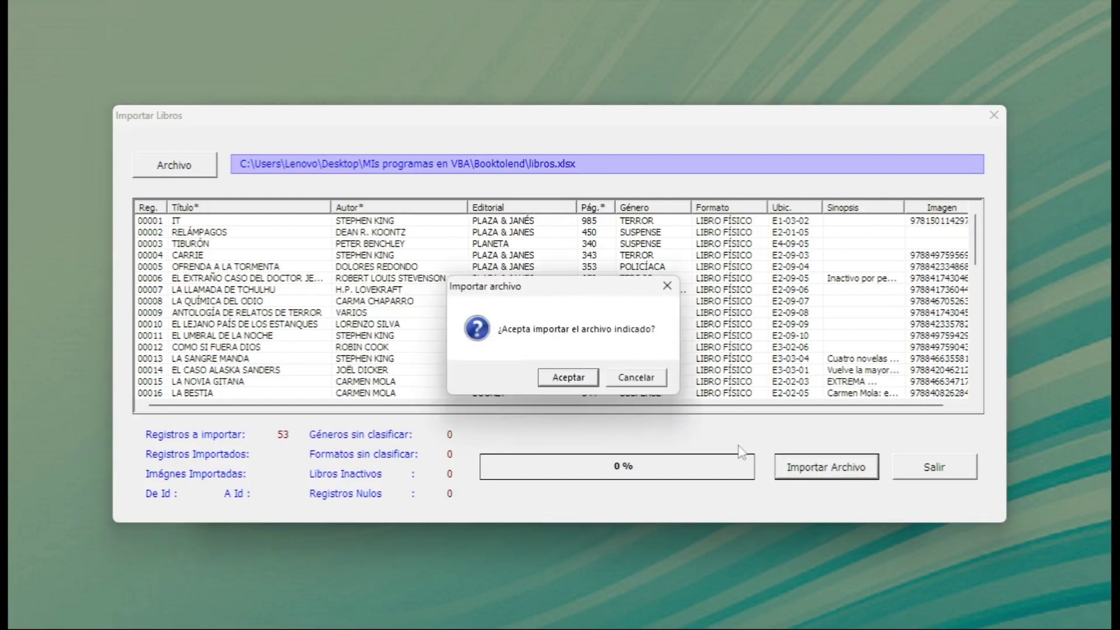
{"action": "left_click", "coordinate": [569, 379]}
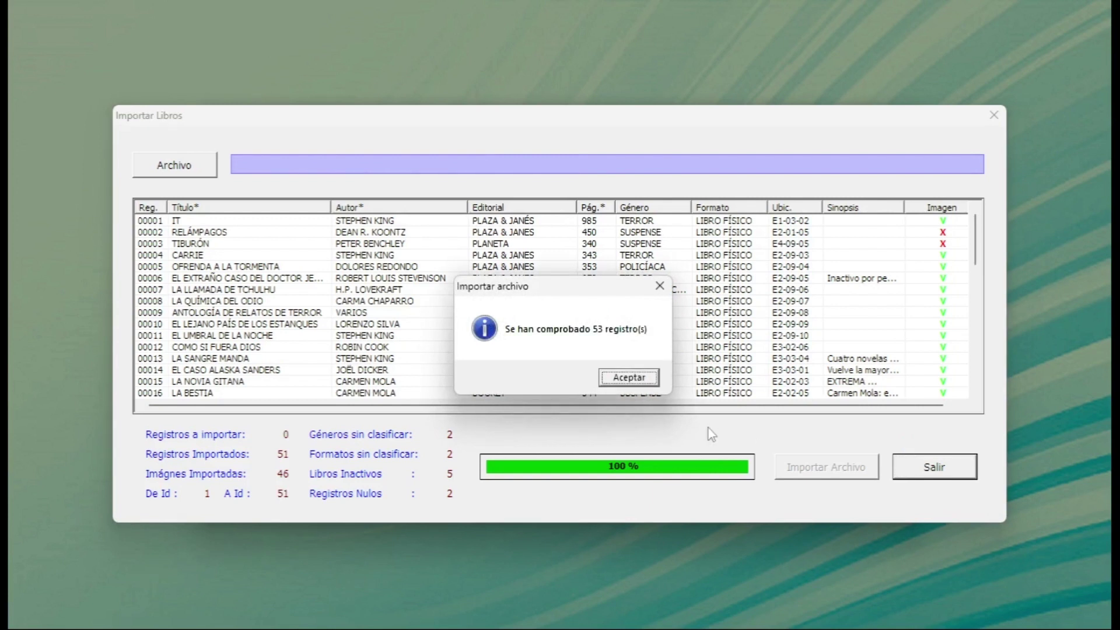
{"action": "left_click", "coordinate": [629, 379]}
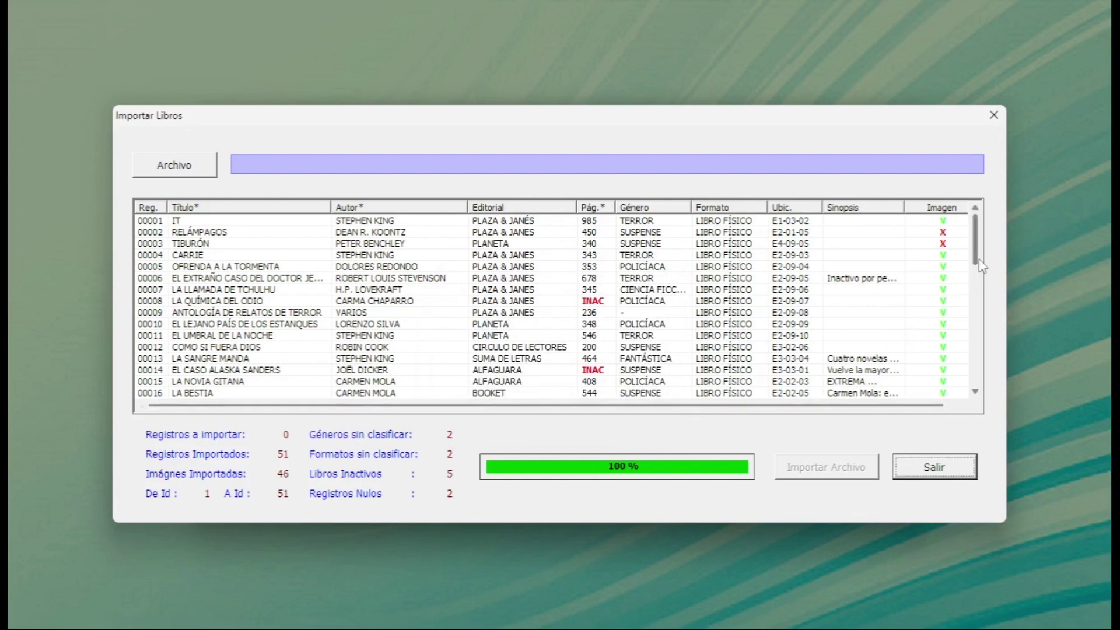
Review the record, page, genre, format and image columns of the processed import list, and exit the import and special procedures windows
{"action": "scroll", "coordinate": [982, 274], "scroll_direction": "down", "scroll_amount": 1}
{"action": "scroll", "coordinate": [982, 274], "scroll_direction": "up", "scroll_amount": 1}
{"action": "left_click_drag", "start_coordinate": [978, 262], "coordinate": [984, 363]}
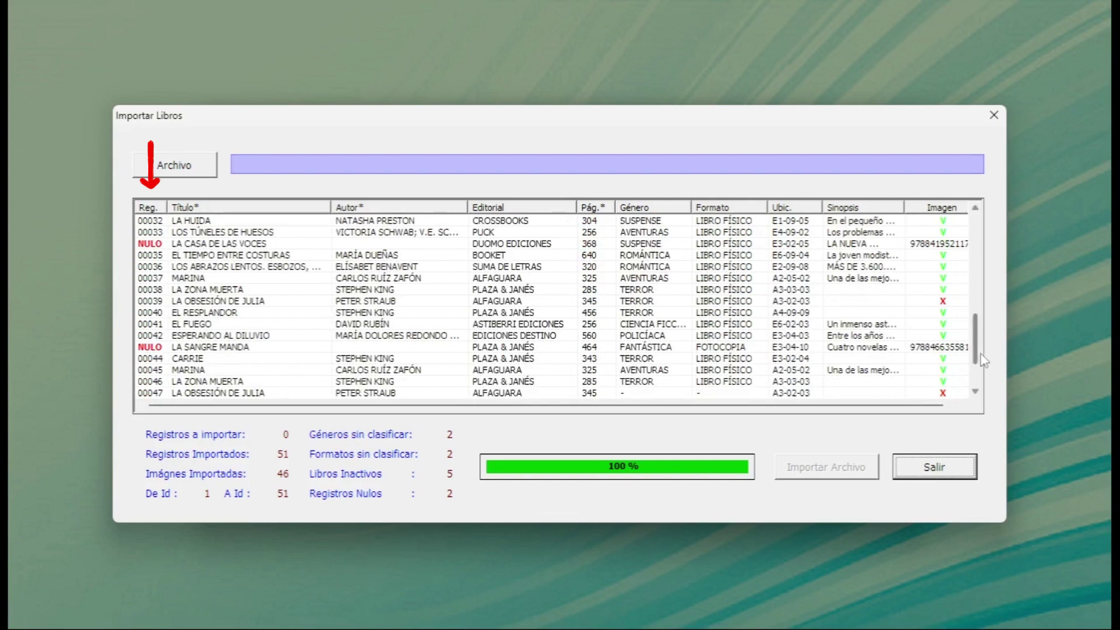
{"action": "left_click_drag", "start_coordinate": [981, 353], "coordinate": [970, 271]}
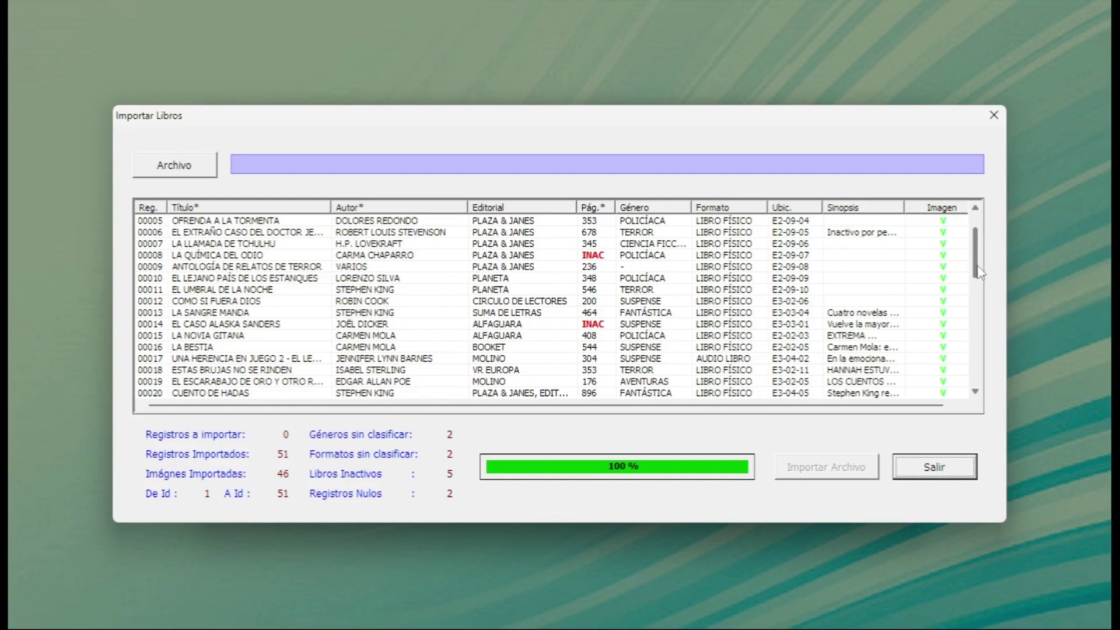
{"action": "left_click_drag", "start_coordinate": [980, 273], "coordinate": [987, 395]}
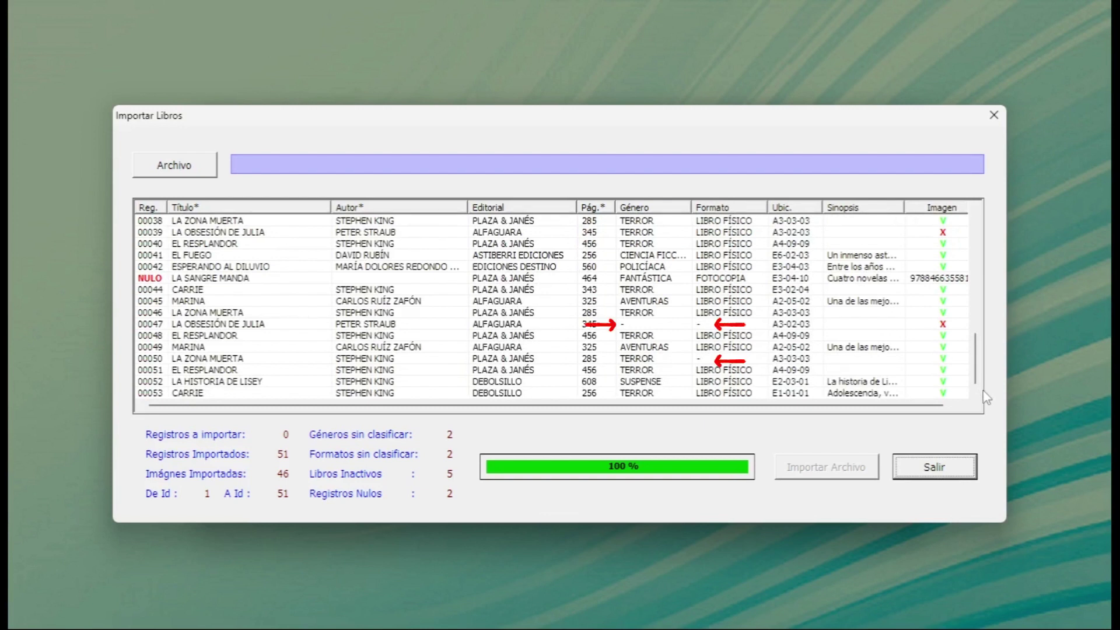
{"action": "left_click", "coordinate": [933, 470]}
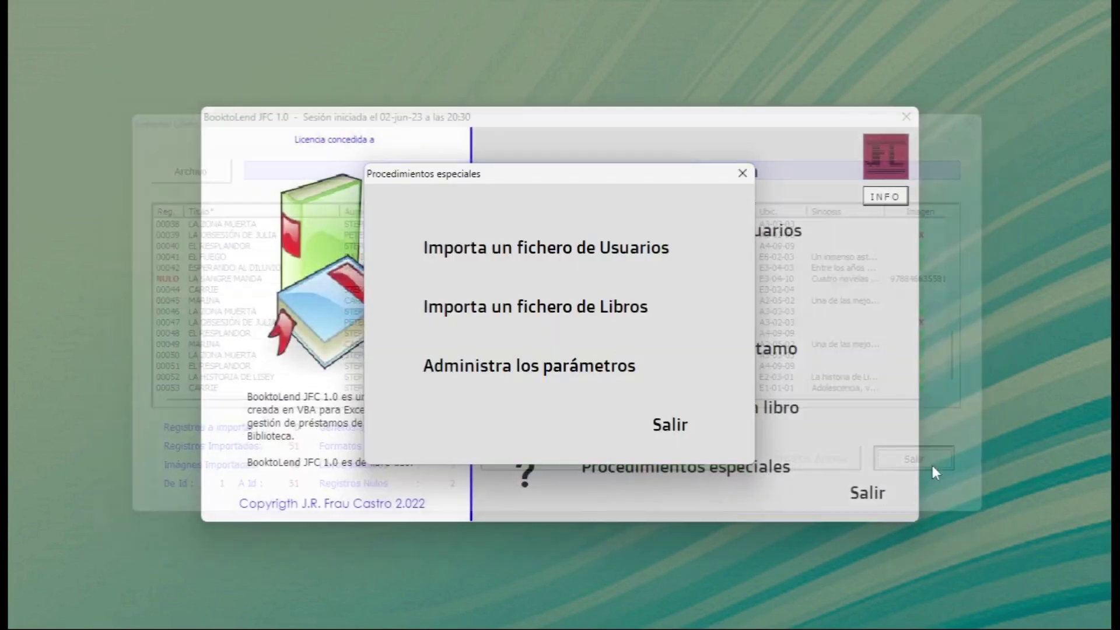
{"action": "left_click", "coordinate": [695, 427]}
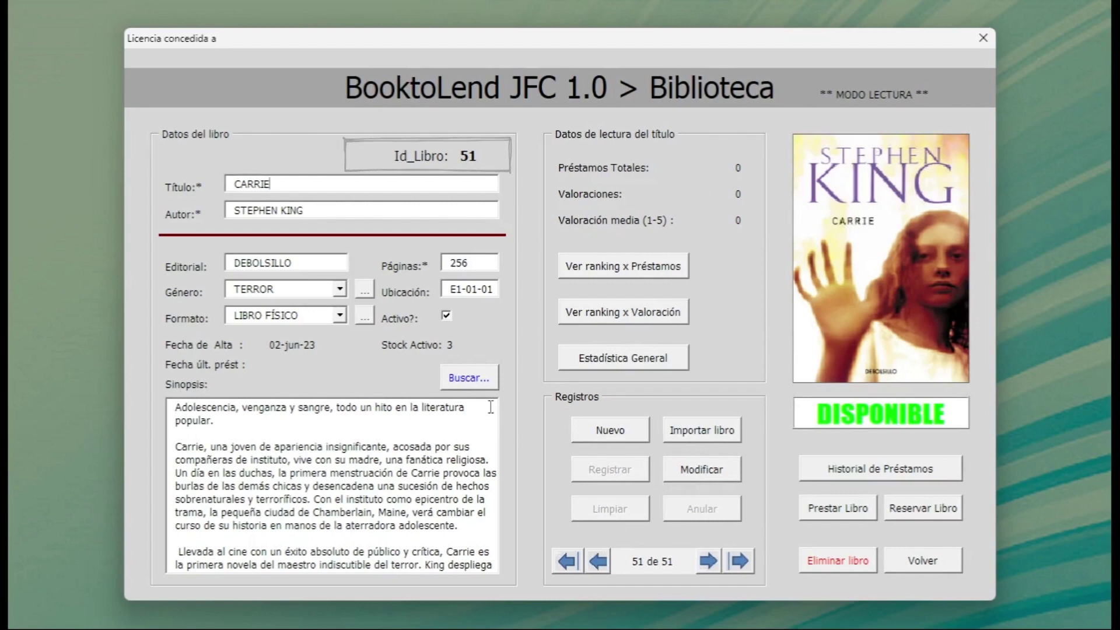
Filter the library's book search to inactive titles and open the record EL CASO ALASKA SANDERS
{"action": "left_click", "coordinate": [474, 386]}
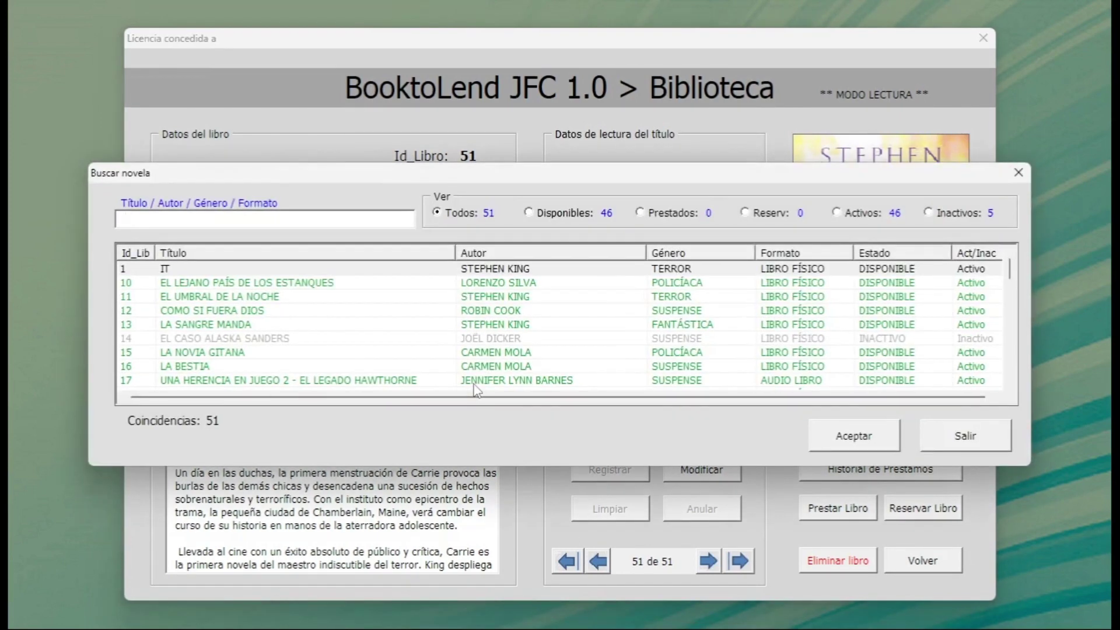
{"action": "left_click", "coordinate": [930, 215]}
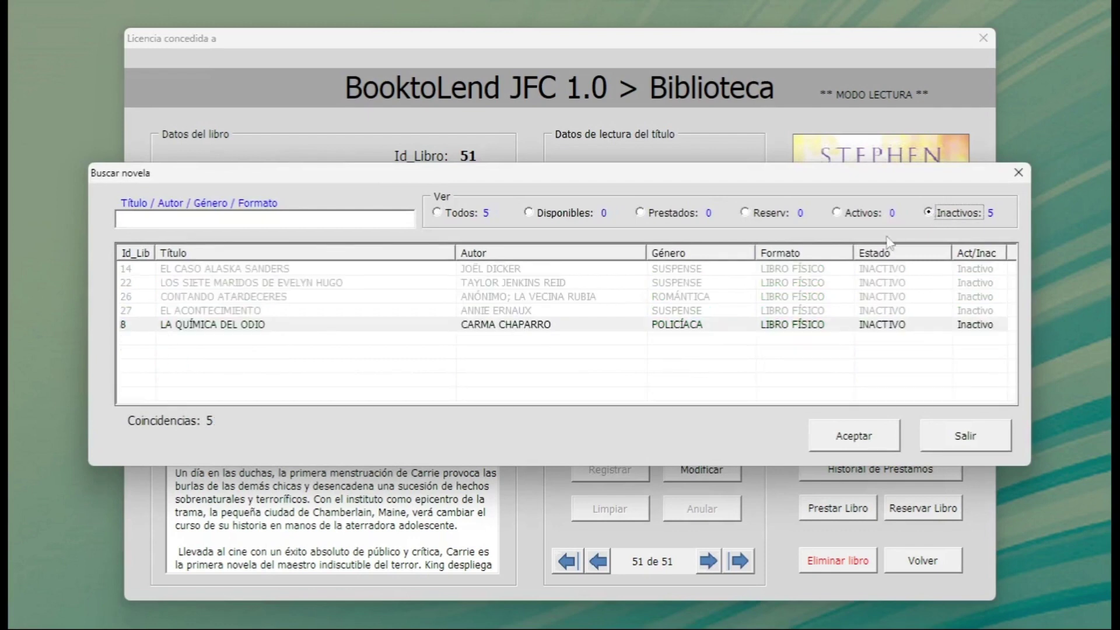
{"action": "left_click", "coordinate": [782, 269]}
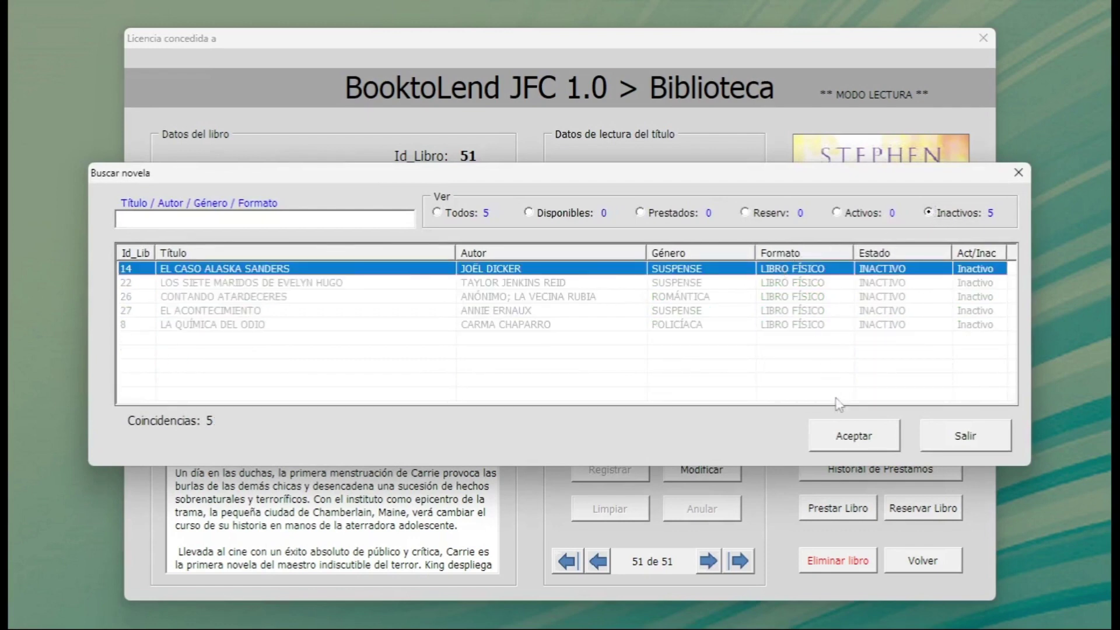
{"action": "left_click", "coordinate": [840, 435]}
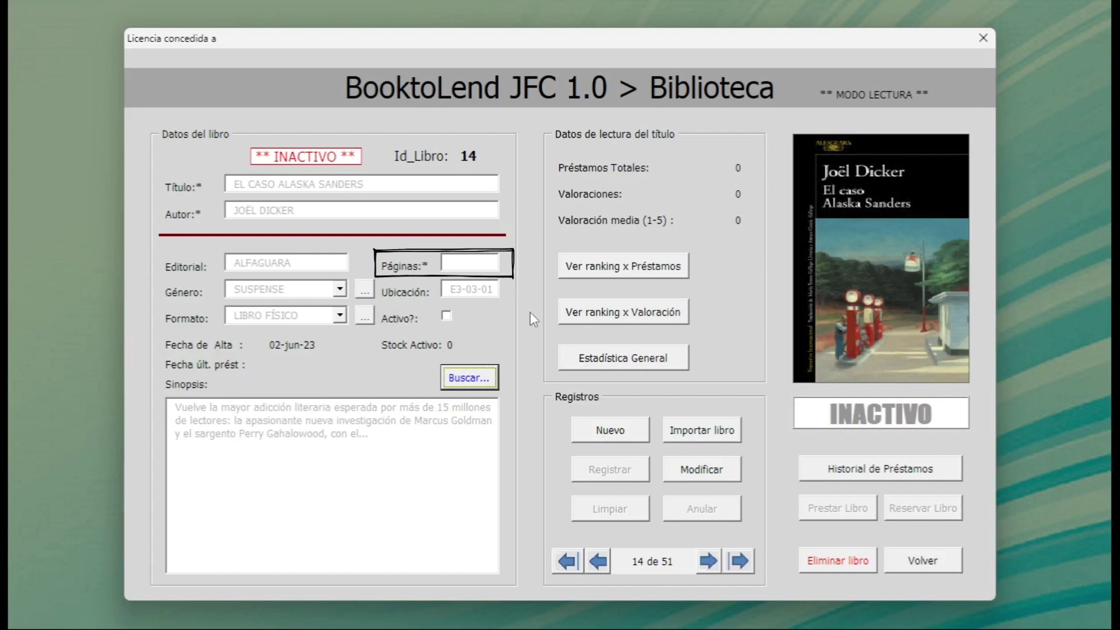
Set the page count of EL CASO ALASKA SANDERS to 325, mark the book as active and save the modified record
{"action": "left_click", "coordinate": [691, 474]}
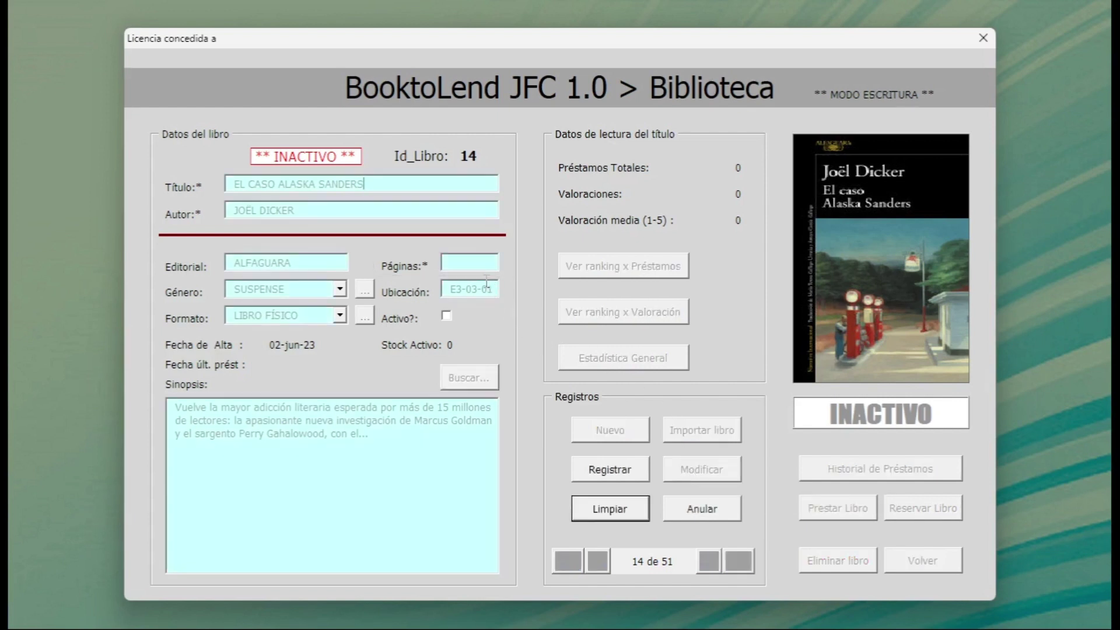
{"action": "left_click", "coordinate": [477, 265]}
{"action": "type", "text": "325"}
{"action": "left_click", "coordinate": [447, 317]}
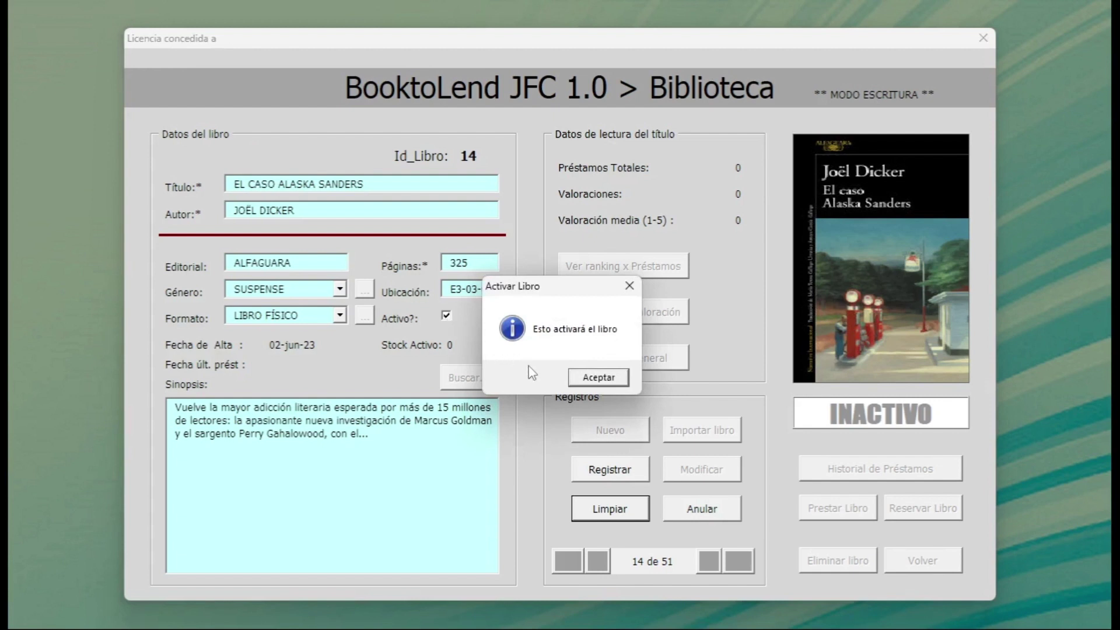
{"action": "left_click", "coordinate": [592, 379]}
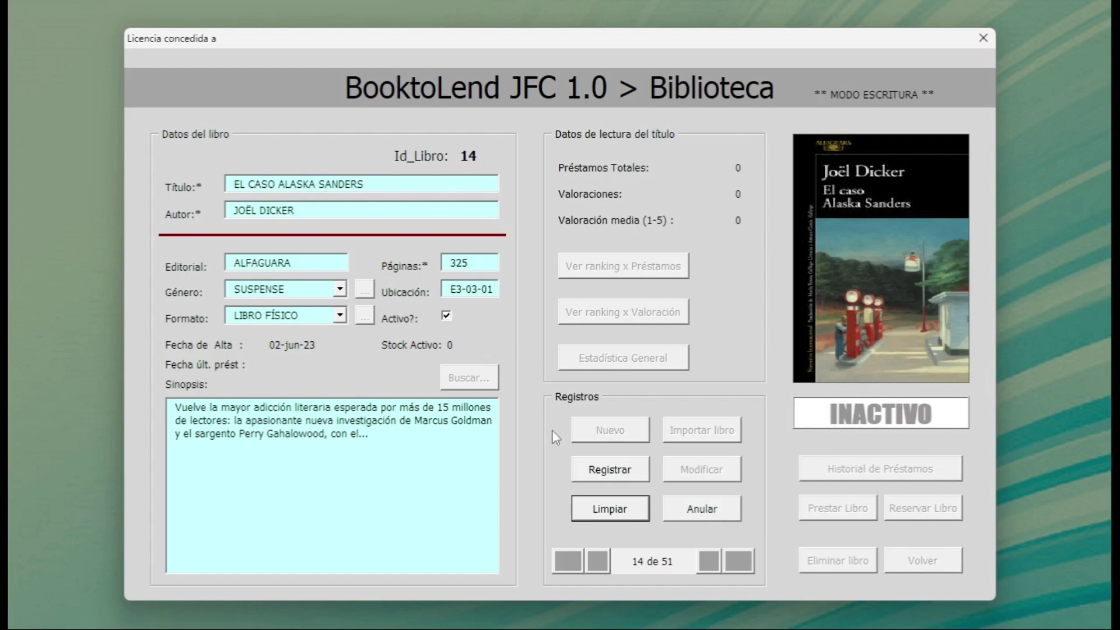
{"action": "left_click", "coordinate": [593, 474]}
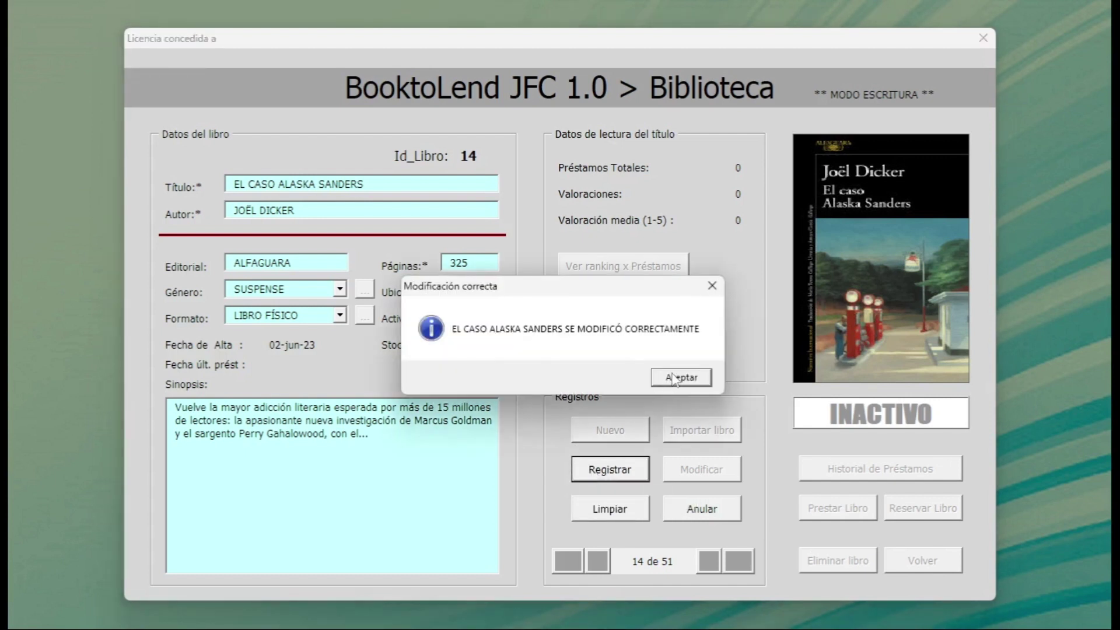
{"action": "left_click", "coordinate": [674, 378]}
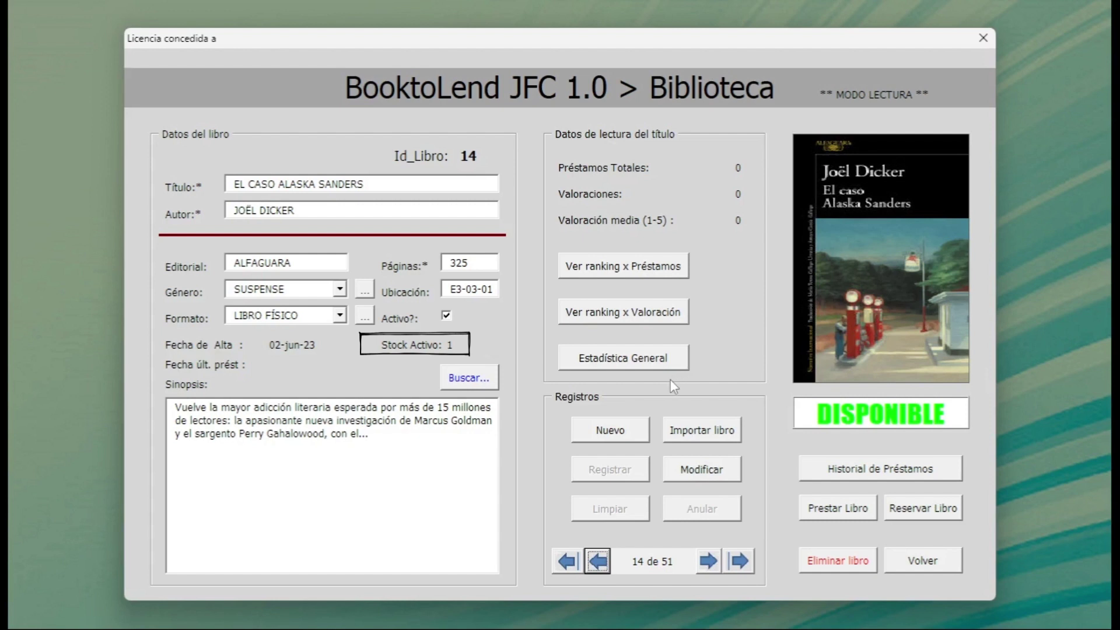
{"action": "key", "text": "Tab"}
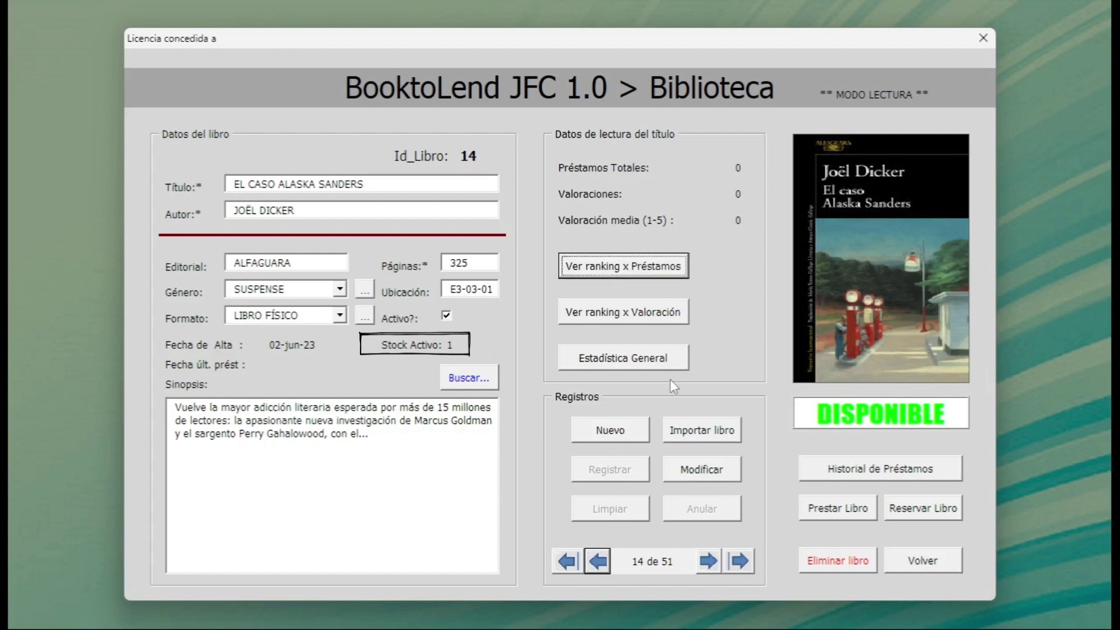
Search the library for MARINA and open the matching record with Id_Lib 36
{"action": "left_click", "coordinate": [477, 379]}
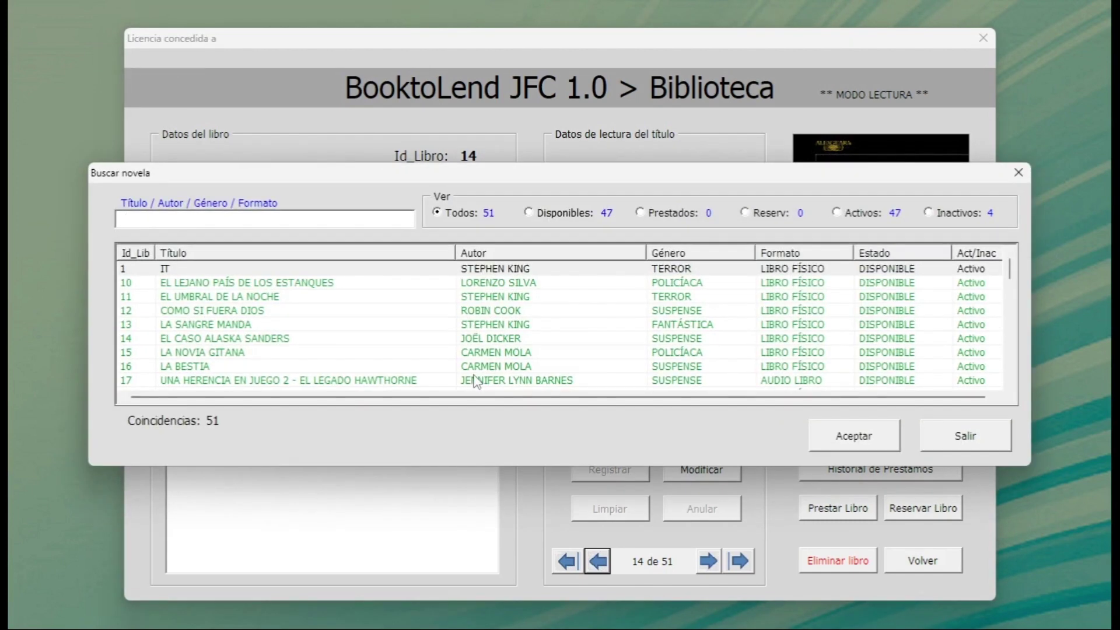
{"action": "type", "text": "MAR"}
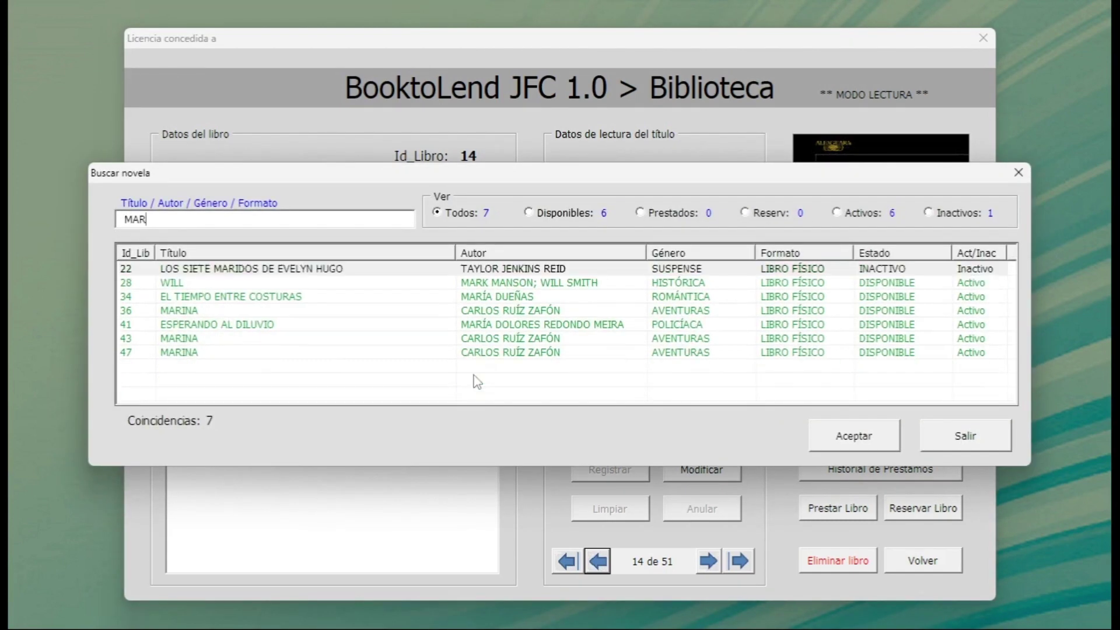
{"action": "type", "text": "INA"}
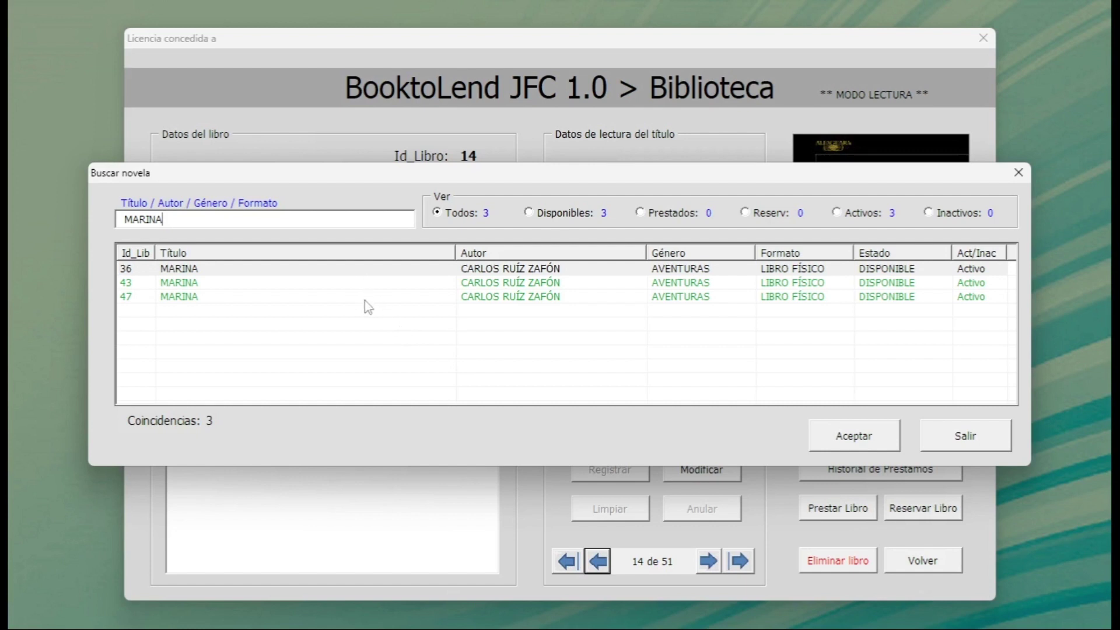
{"action": "left_click", "coordinate": [365, 272]}
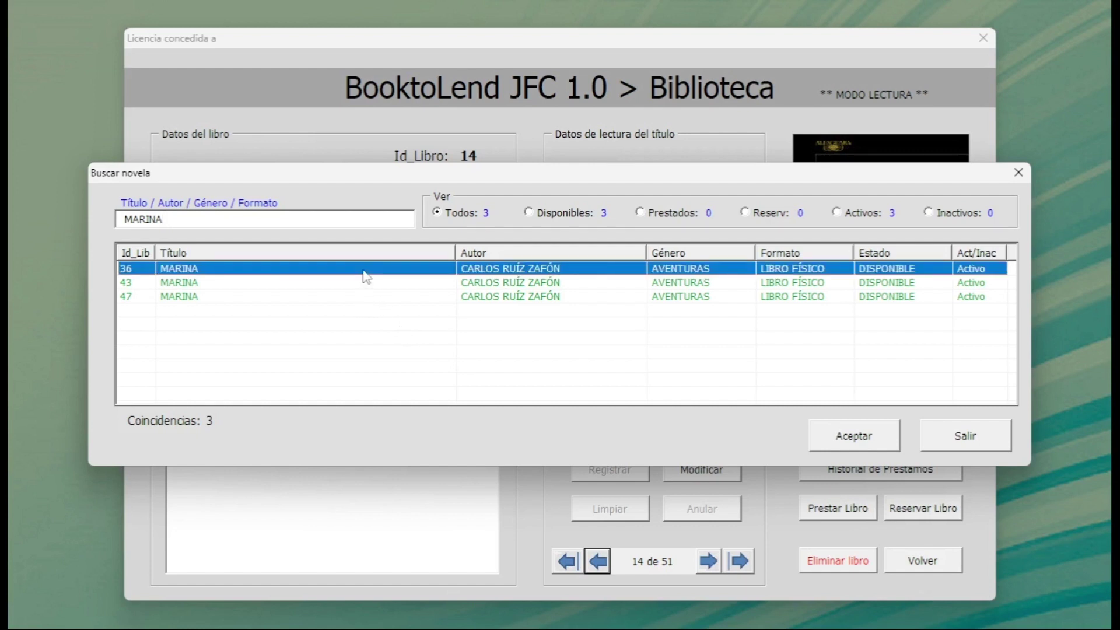
{"action": "double_click", "coordinate": [366, 276]}
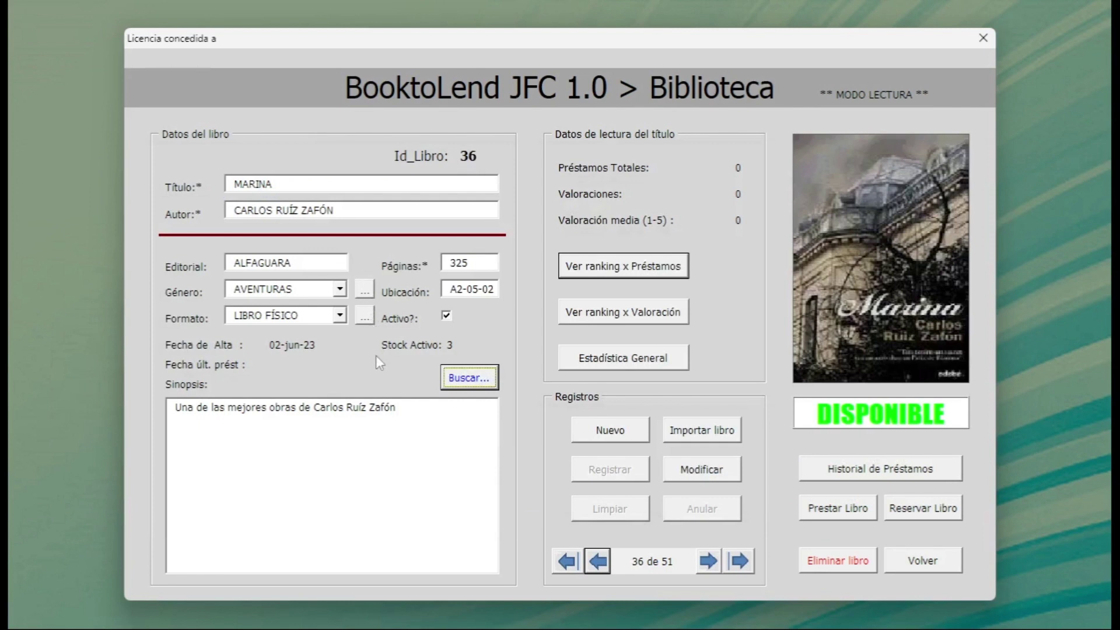